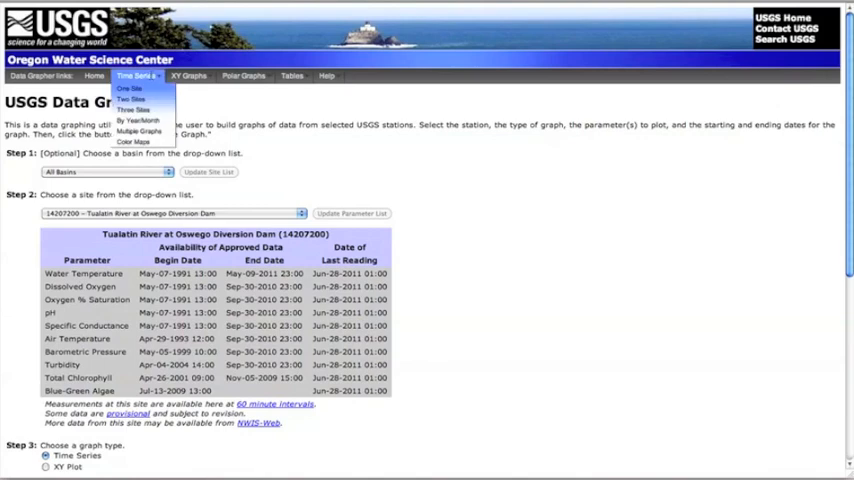
# - Go to one-site time-series graphing and keep Tualatin River at Oswego Diversion Dam as site
pyautogui.click(140, 90)
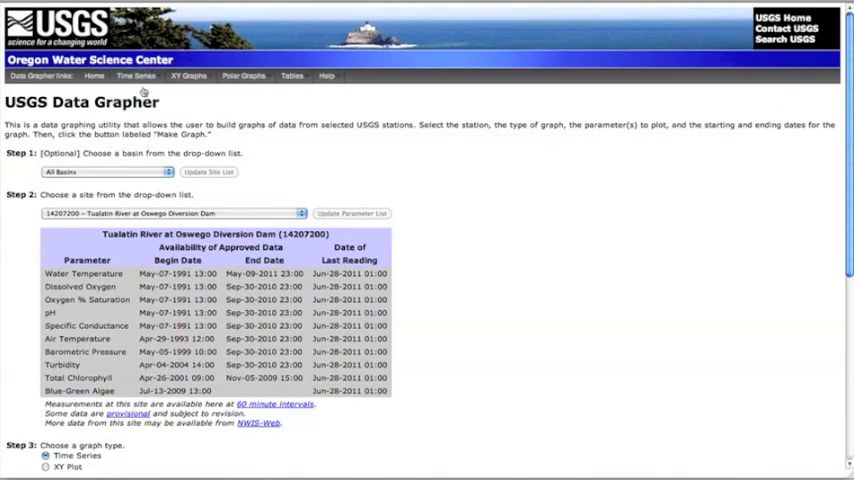
pyautogui.scroll(-2, 196, 109)
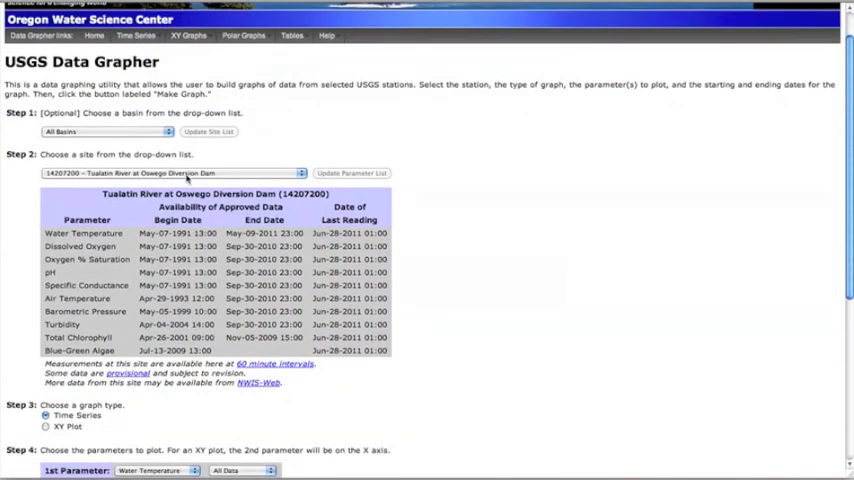
pyautogui.click(170, 173)
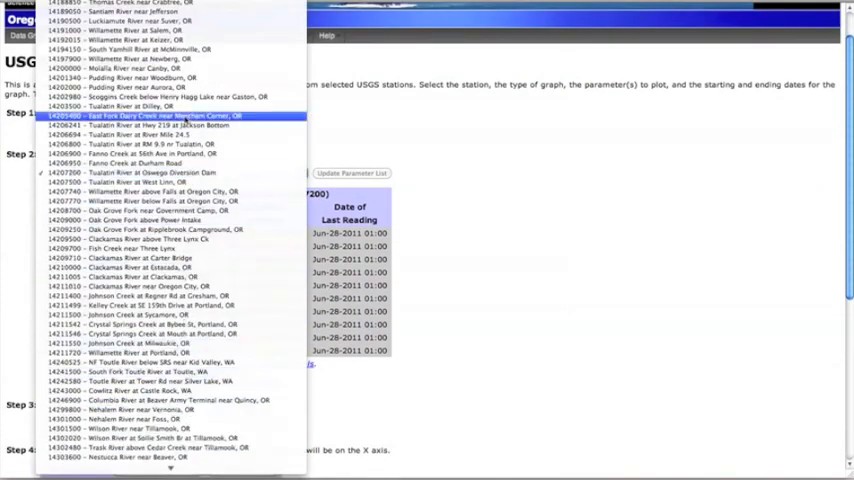
pyautogui.scroll(4, 170, 200)
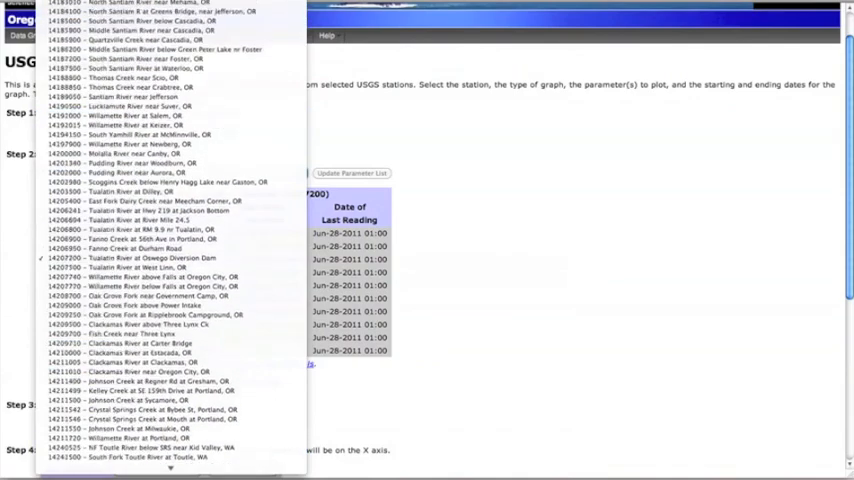
pyautogui.scroll(4, 170, 200)
pyautogui.scroll(4, 170, 200)
pyautogui.scroll(4, 170, 200)
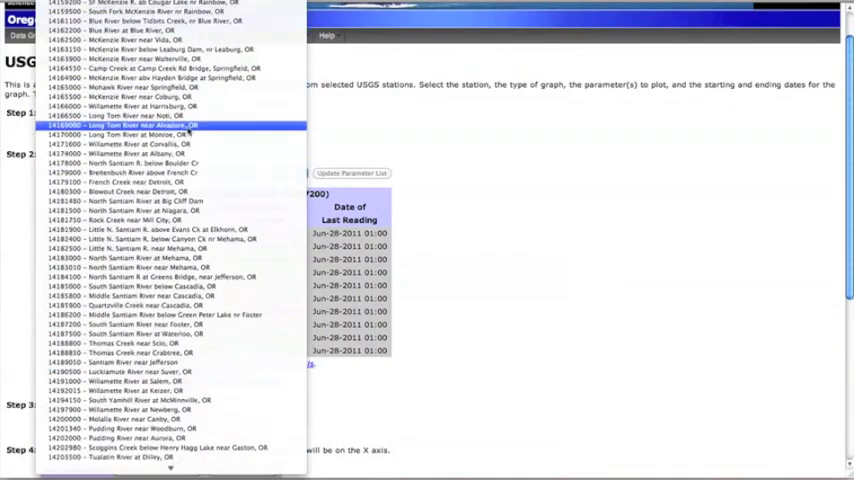
pyautogui.click(336, 115)
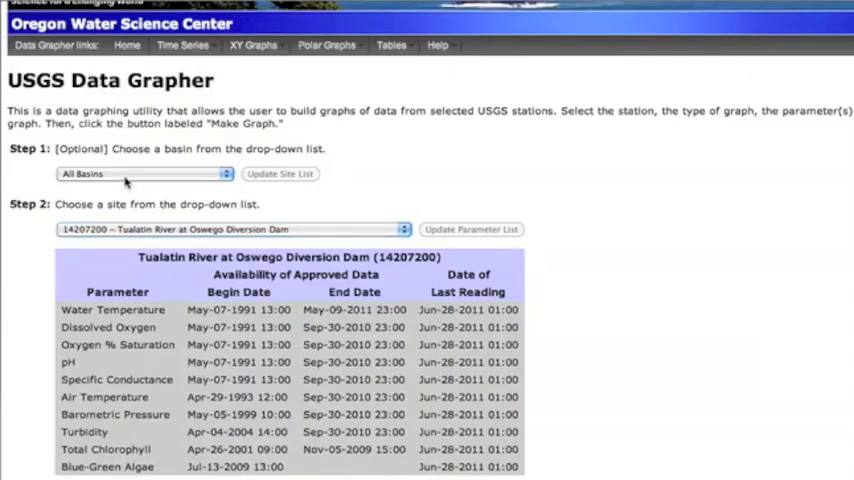
# - Filter to Tualatin River Basin, Oregon, keeping Oswego Diversion Dam as the chosen site
pyautogui.click(125, 174)
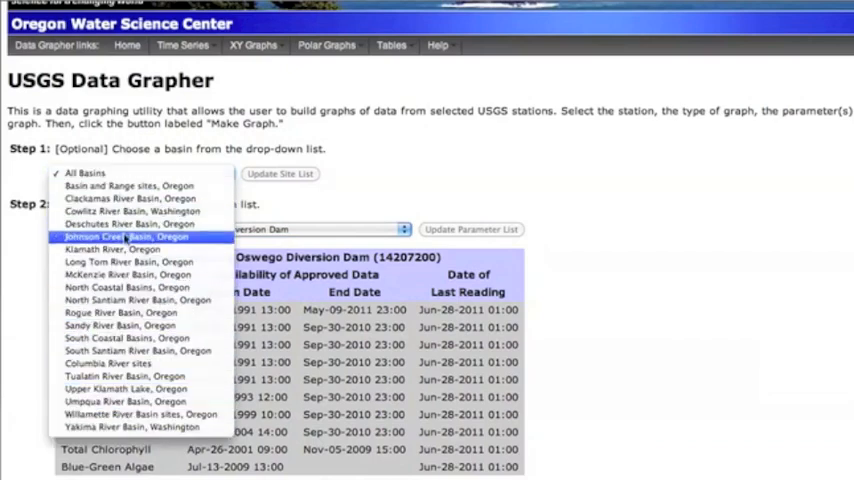
pyautogui.click(123, 376)
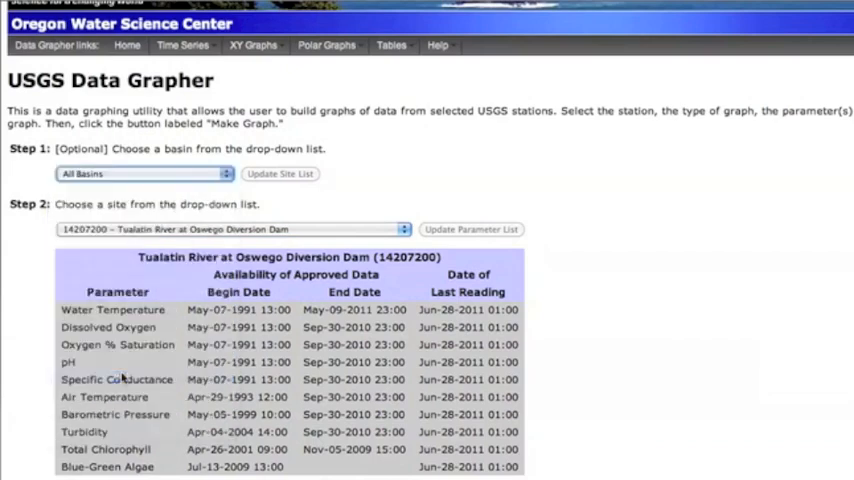
pyautogui.scroll(-3, 123, 376)
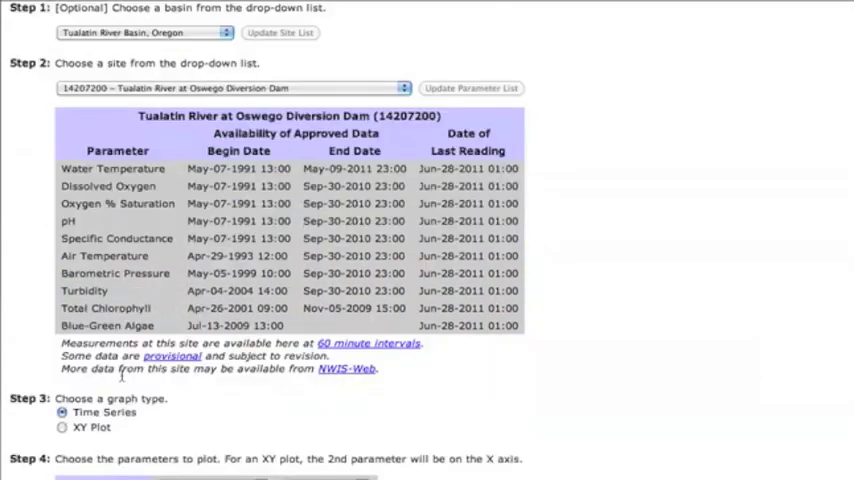
pyautogui.click(181, 88)
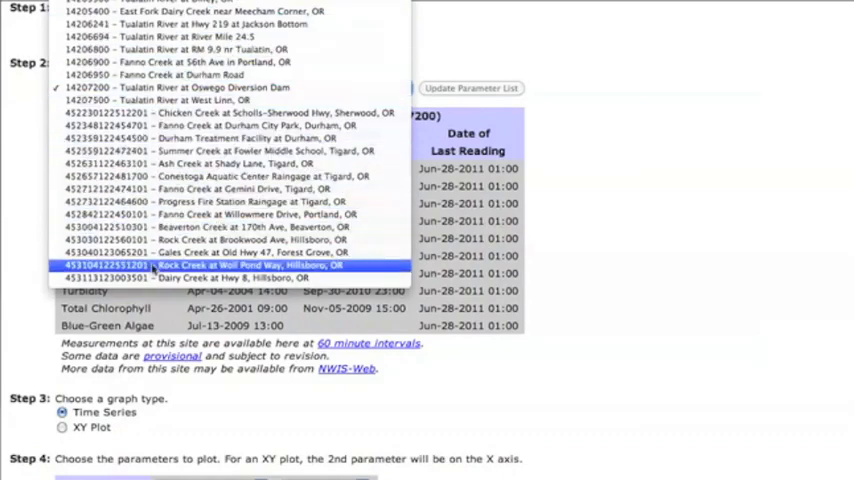
pyautogui.click(153, 330)
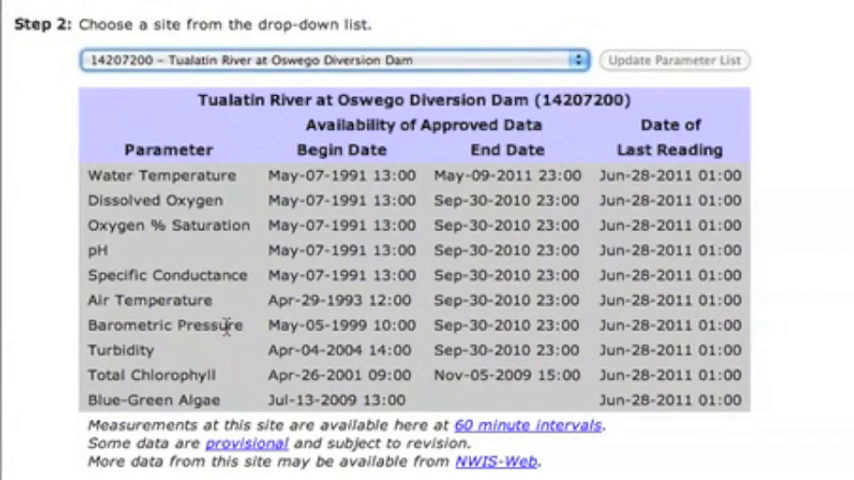
pyautogui.scroll(-5, 226, 330)
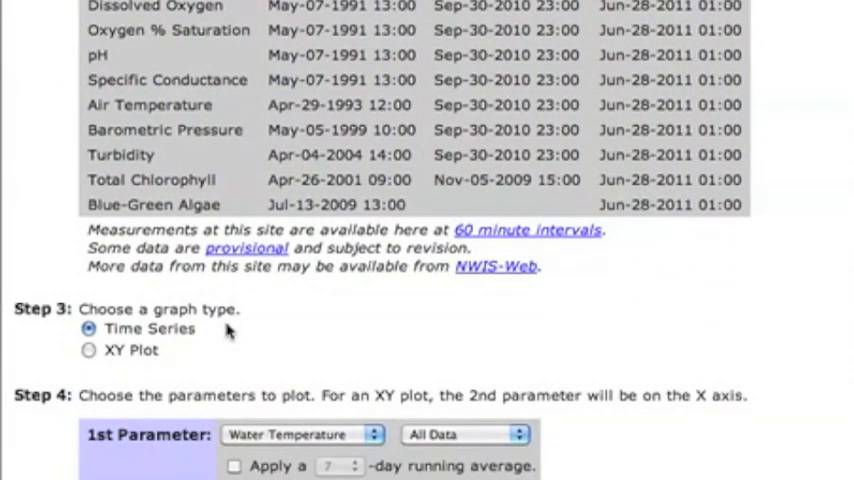
pyautogui.click(513, 273)
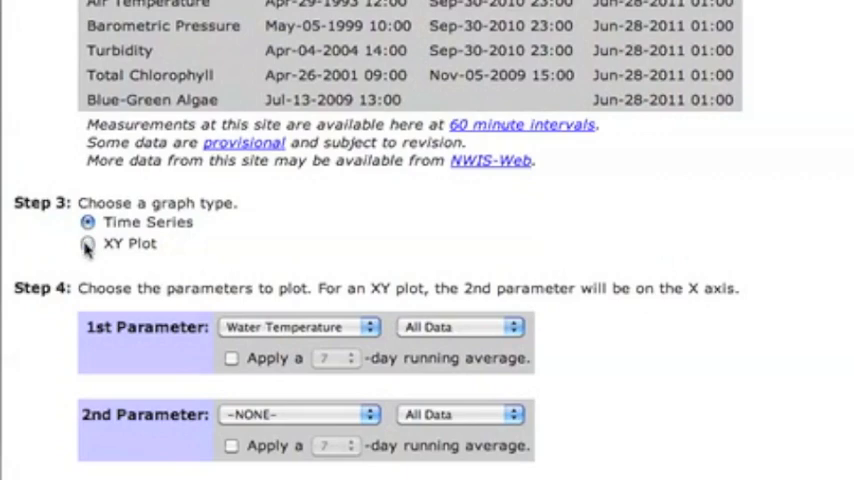
pyautogui.click(87, 244)
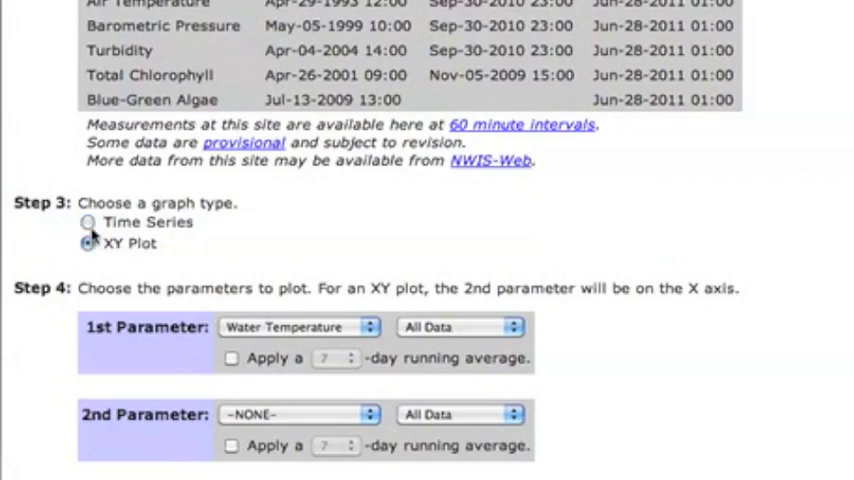
pyautogui.click(88, 222)
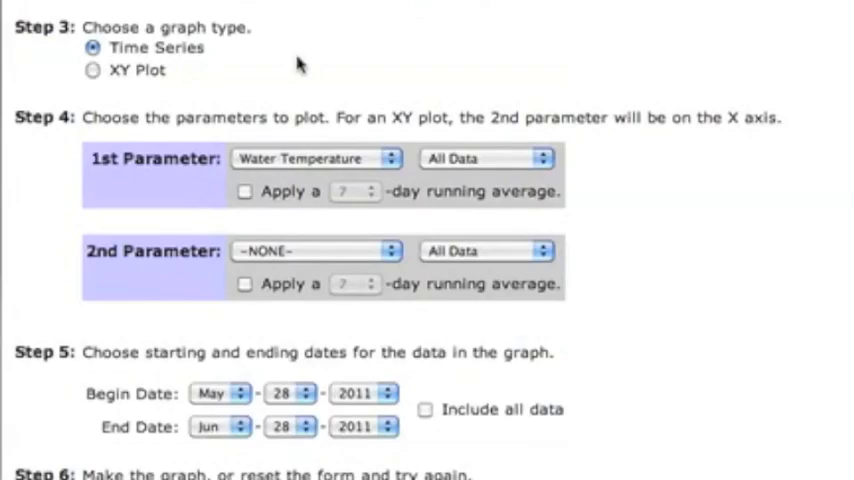
pyautogui.click(365, 159)
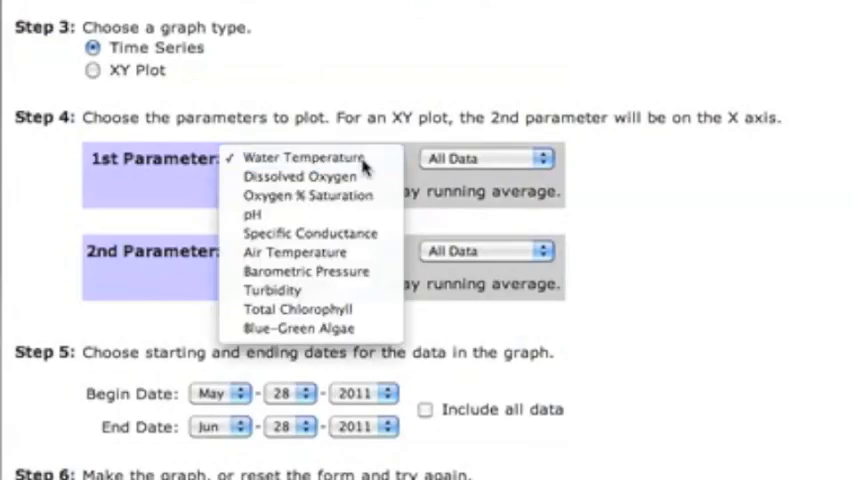
pyautogui.click(365, 159)
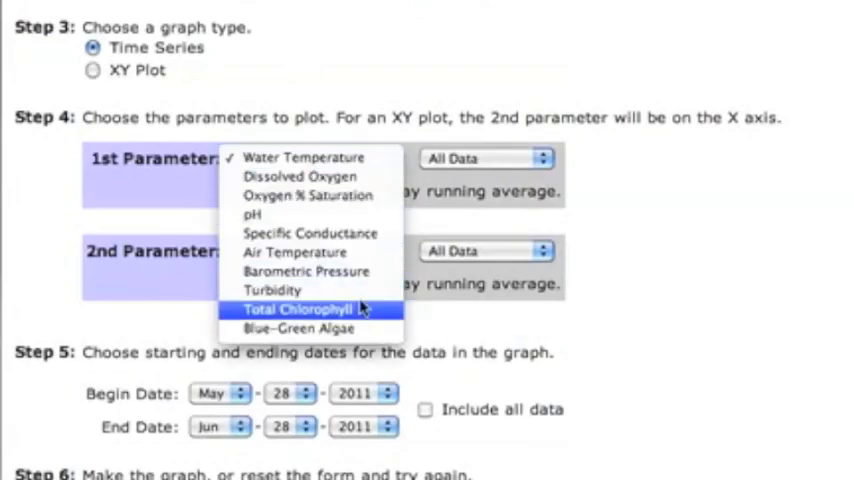
pyautogui.click(355, 159)
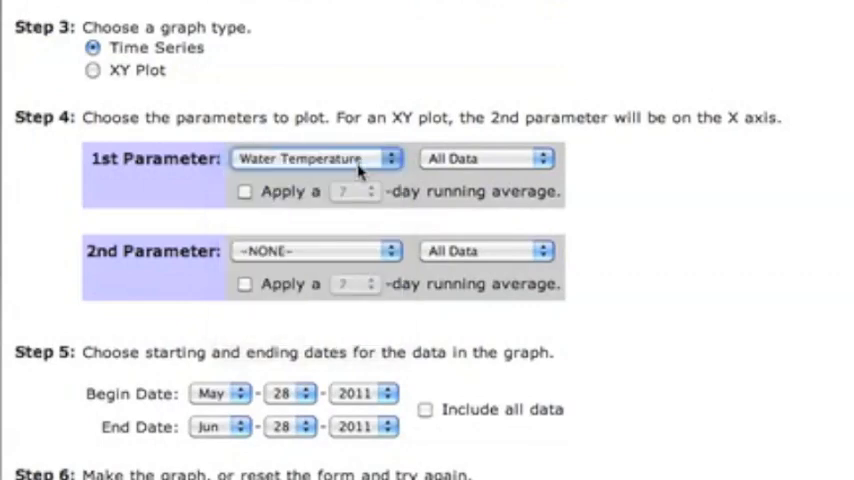
pyautogui.click(495, 158)
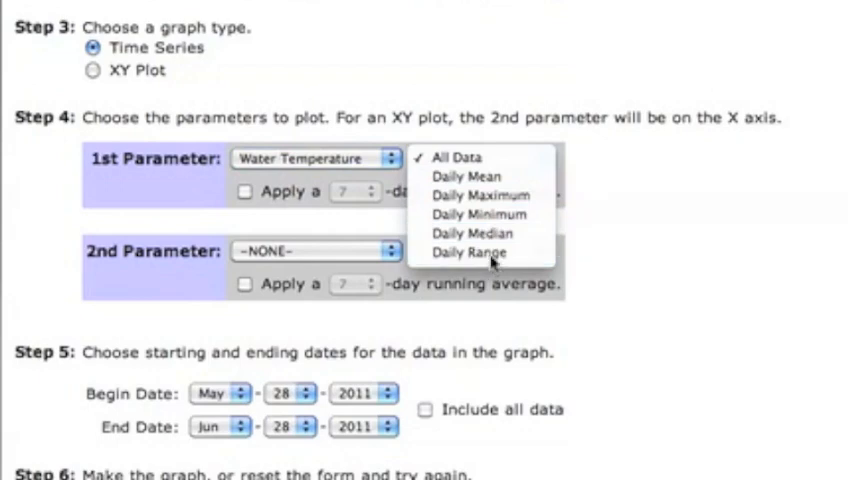
pyautogui.click(495, 157)
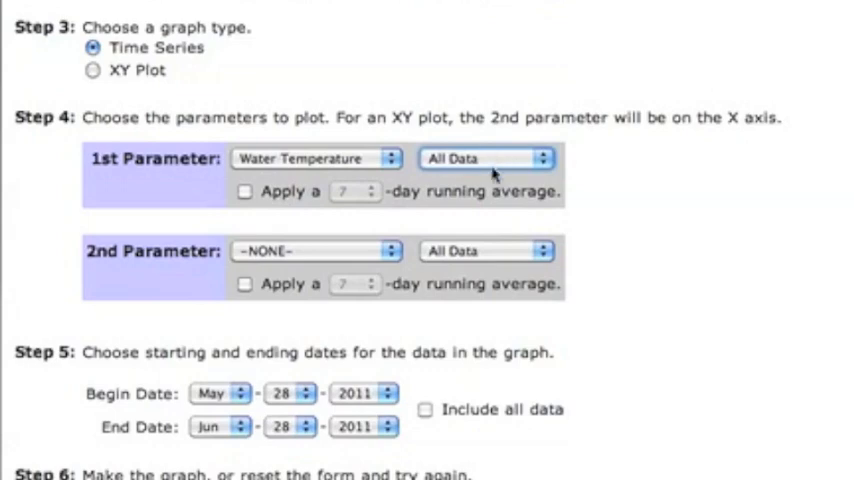
pyautogui.click(245, 192)
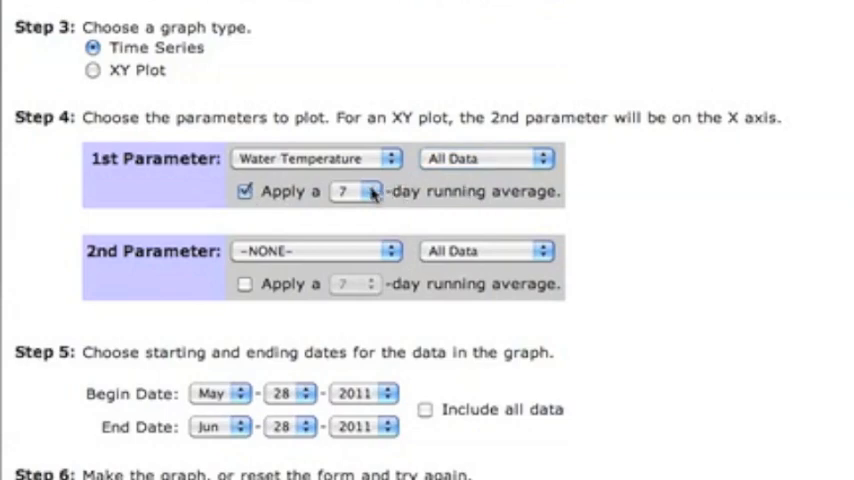
pyautogui.click(370, 191)
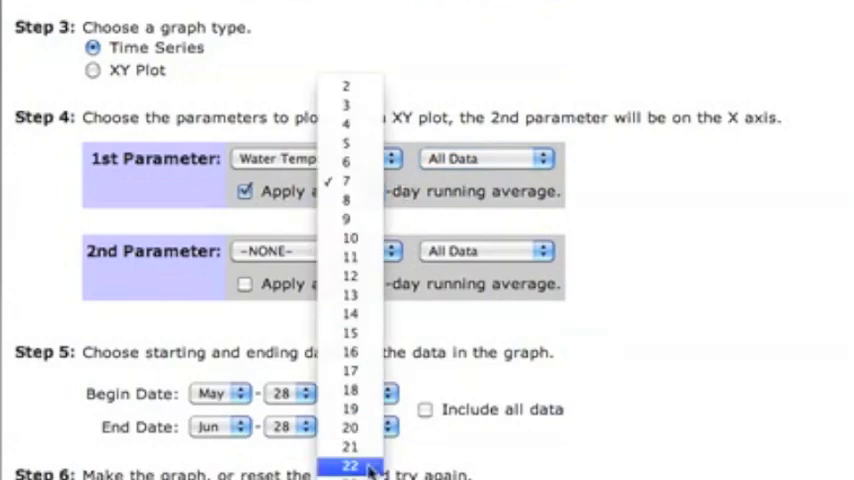
pyautogui.click(360, 182)
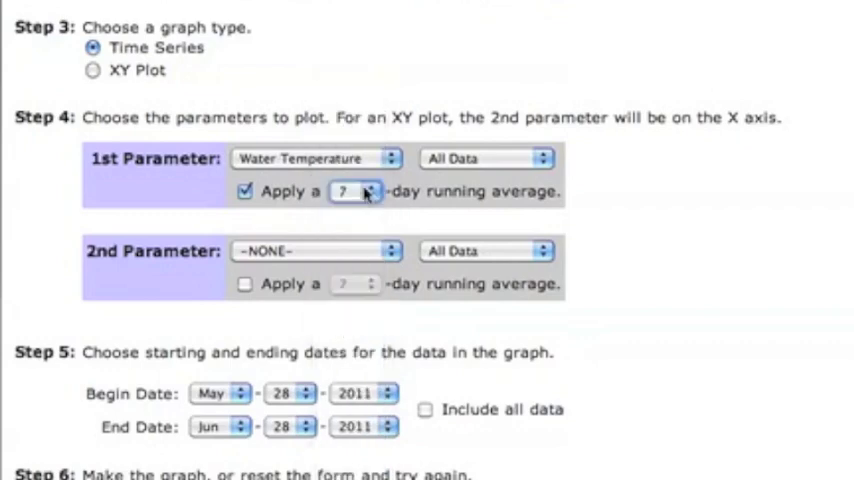
pyautogui.click(245, 192)
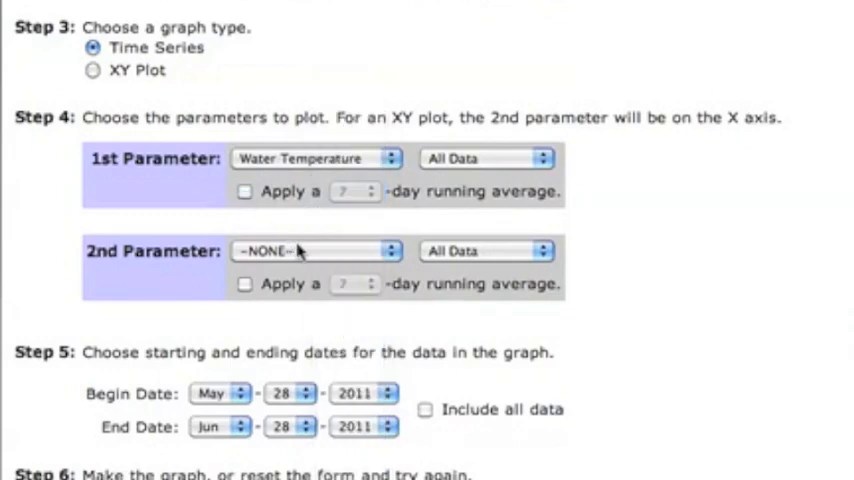
pyautogui.click(328, 252)
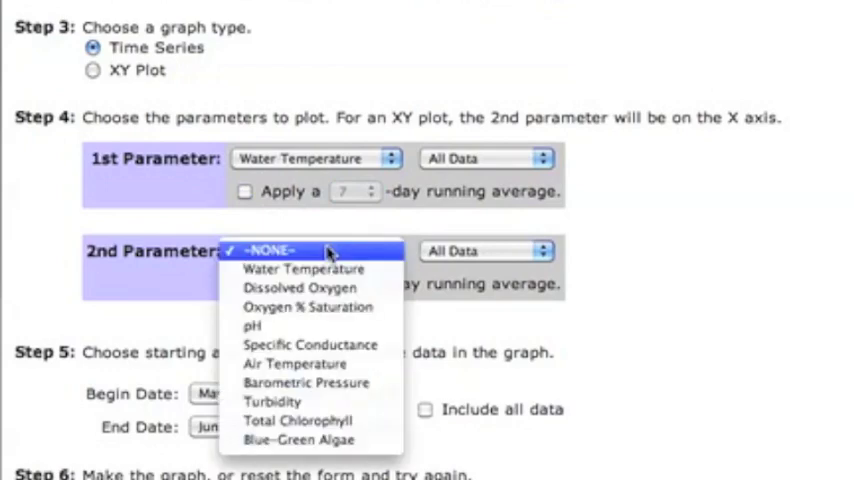
pyautogui.click(300, 440)
pyautogui.click(330, 256)
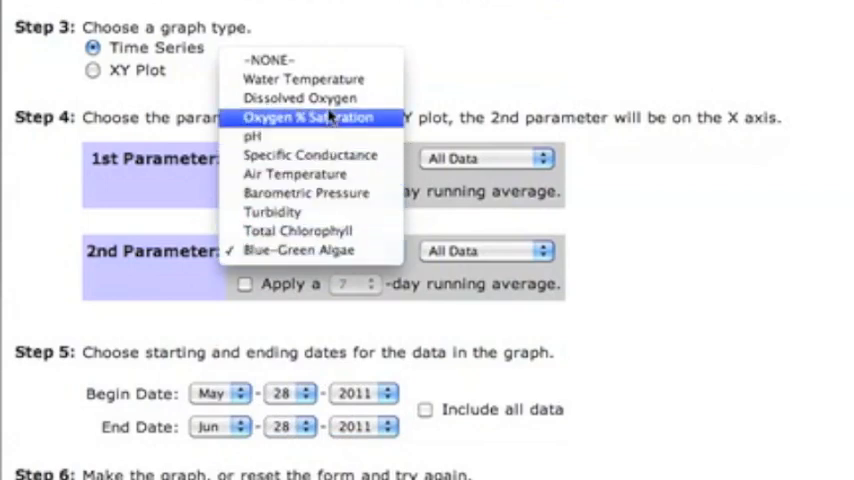
pyautogui.click(330, 62)
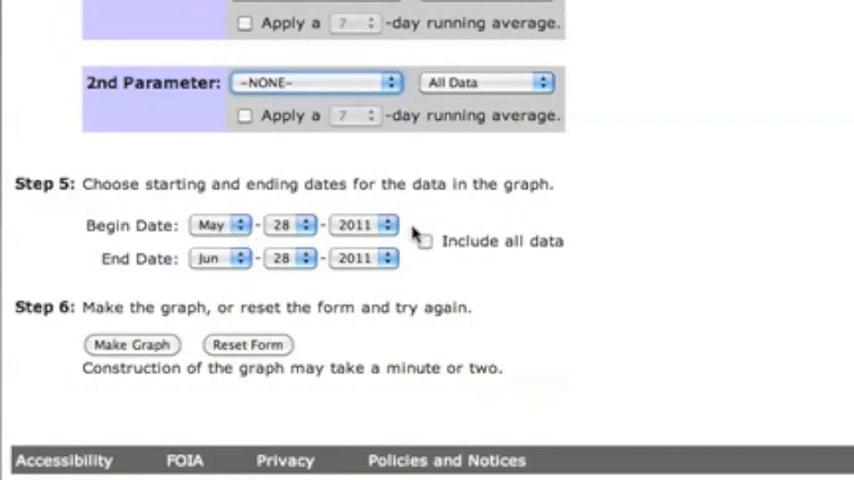
# - Set the date range to May 01 through May 31, 2011, leaving Include all data off
pyautogui.click(305, 225)
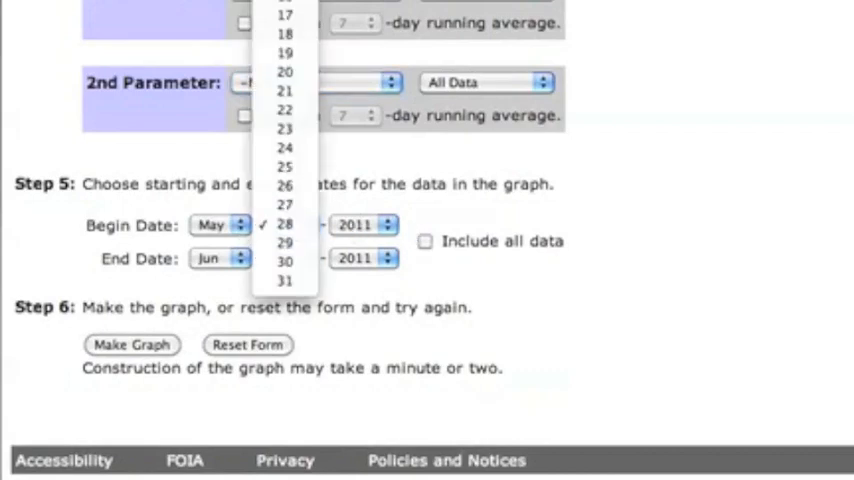
pyautogui.click(285, 5)
pyautogui.click(300, 258)
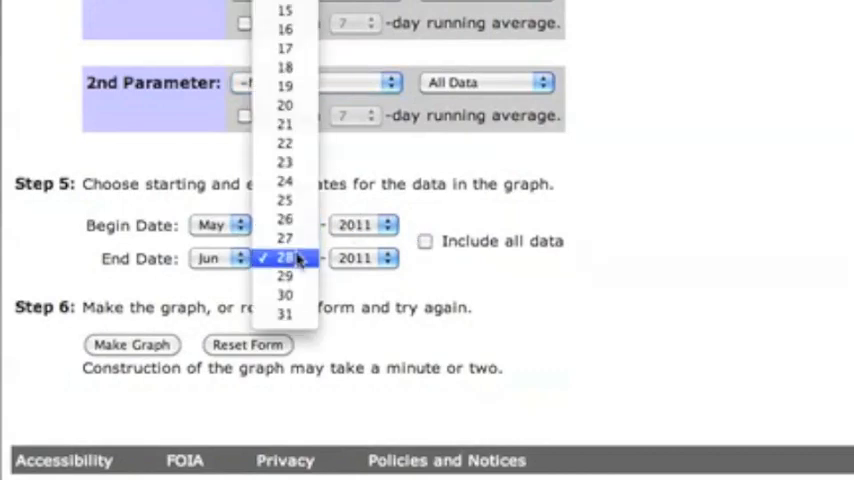
pyautogui.click(303, 316)
pyautogui.click(222, 258)
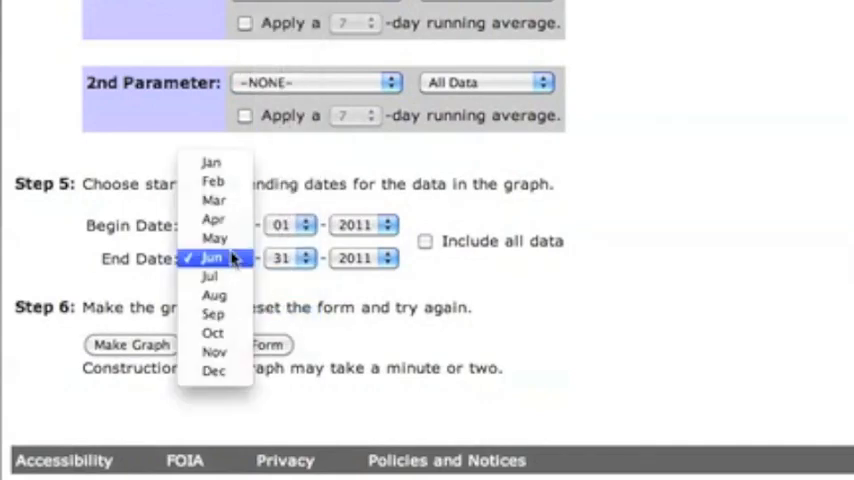
pyautogui.click(215, 239)
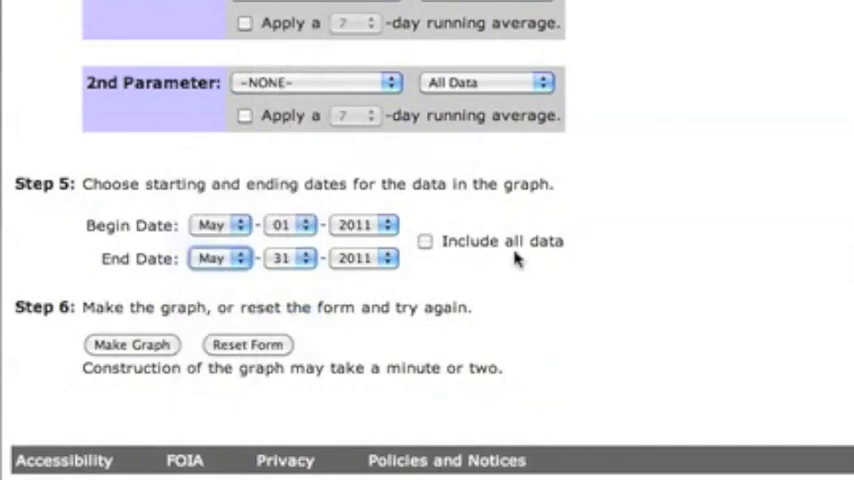
pyautogui.click(425, 241)
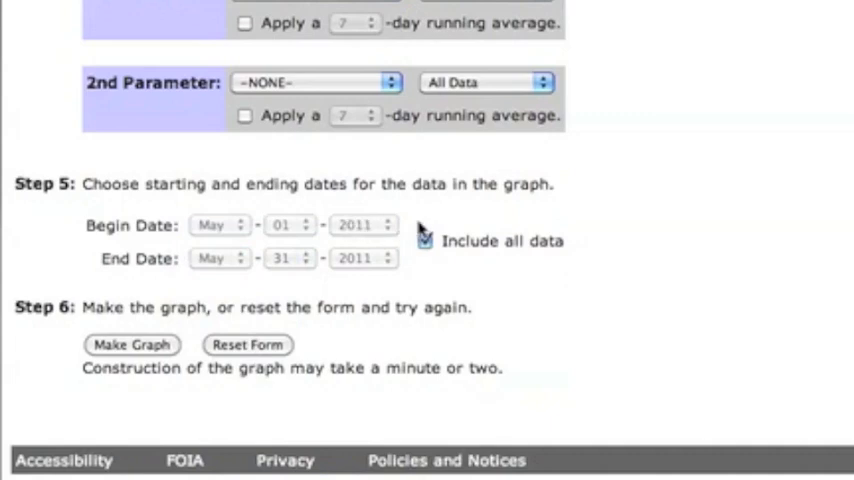
pyautogui.click(425, 241)
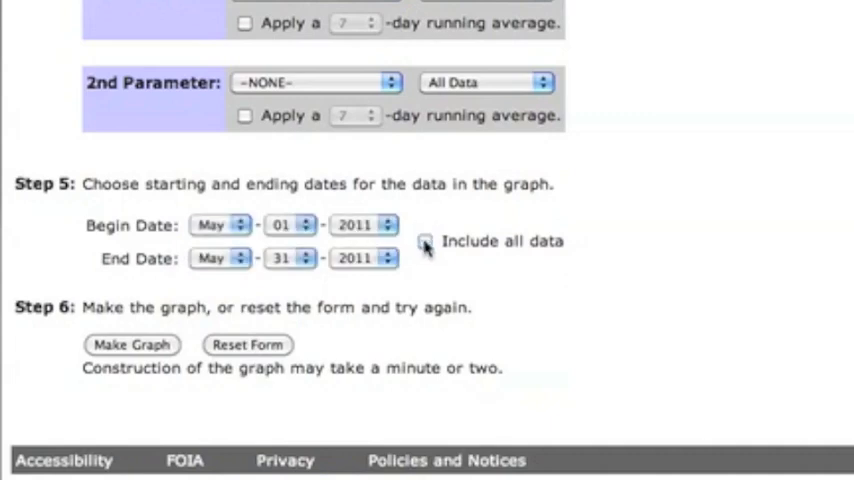
# - Make the water temperature graph for Oswego Diversion Dam, May 1–31, 2011
pyautogui.click(132, 345)
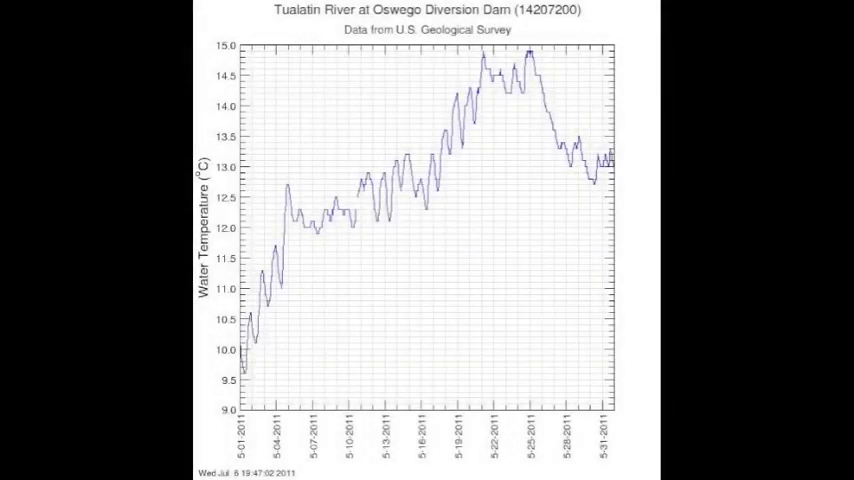